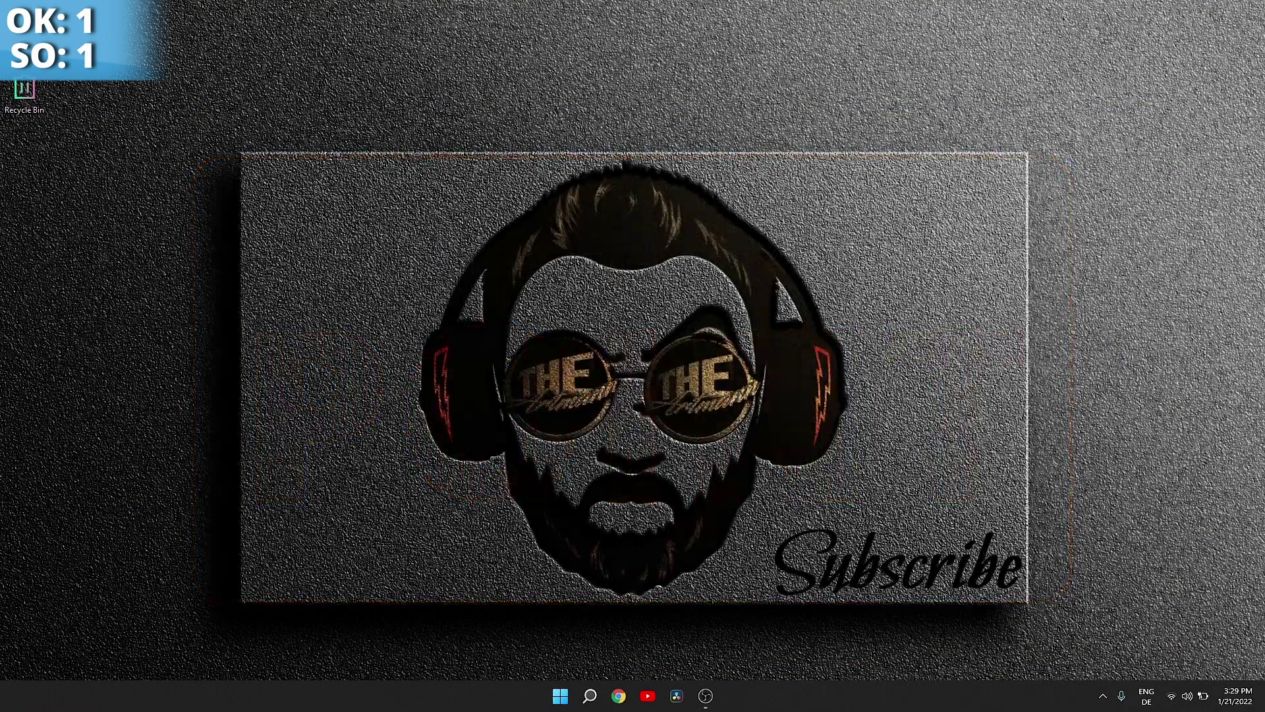
Search Google in Chrome for 'best android os for pc'
{"action": "left_click", "coordinate": [620, 696]}
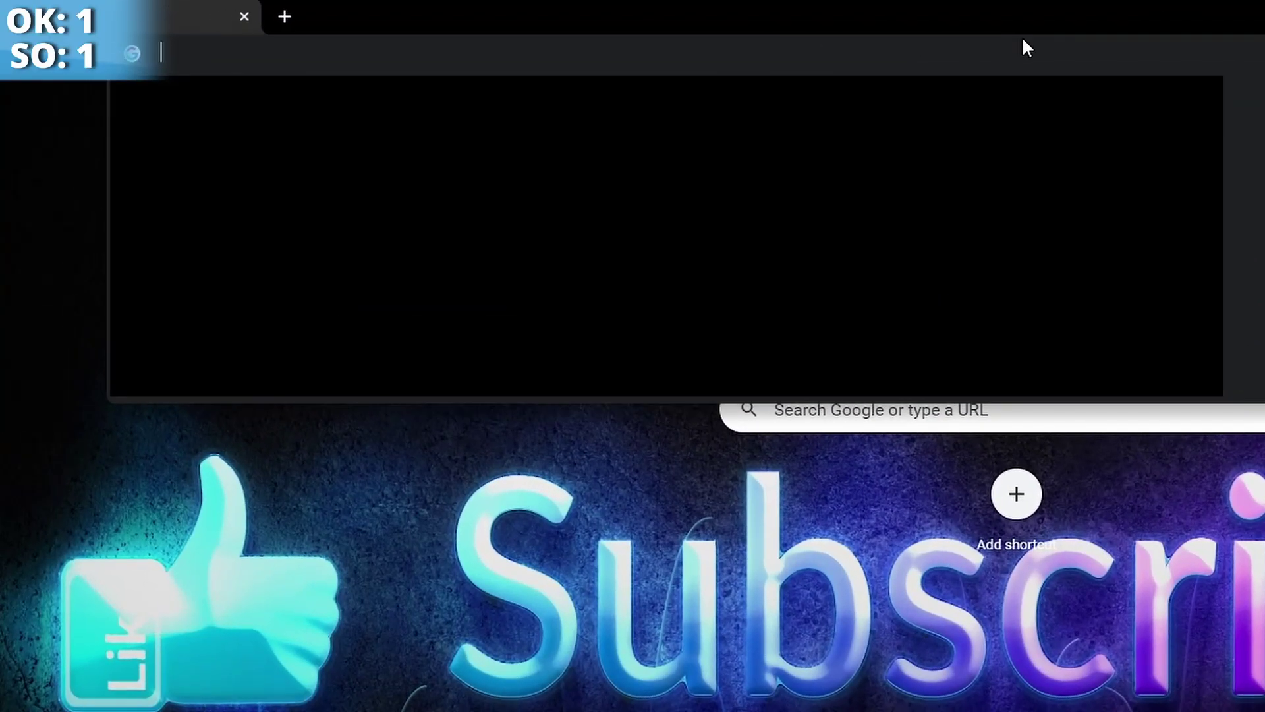
{"action": "type", "text": "best android os"}
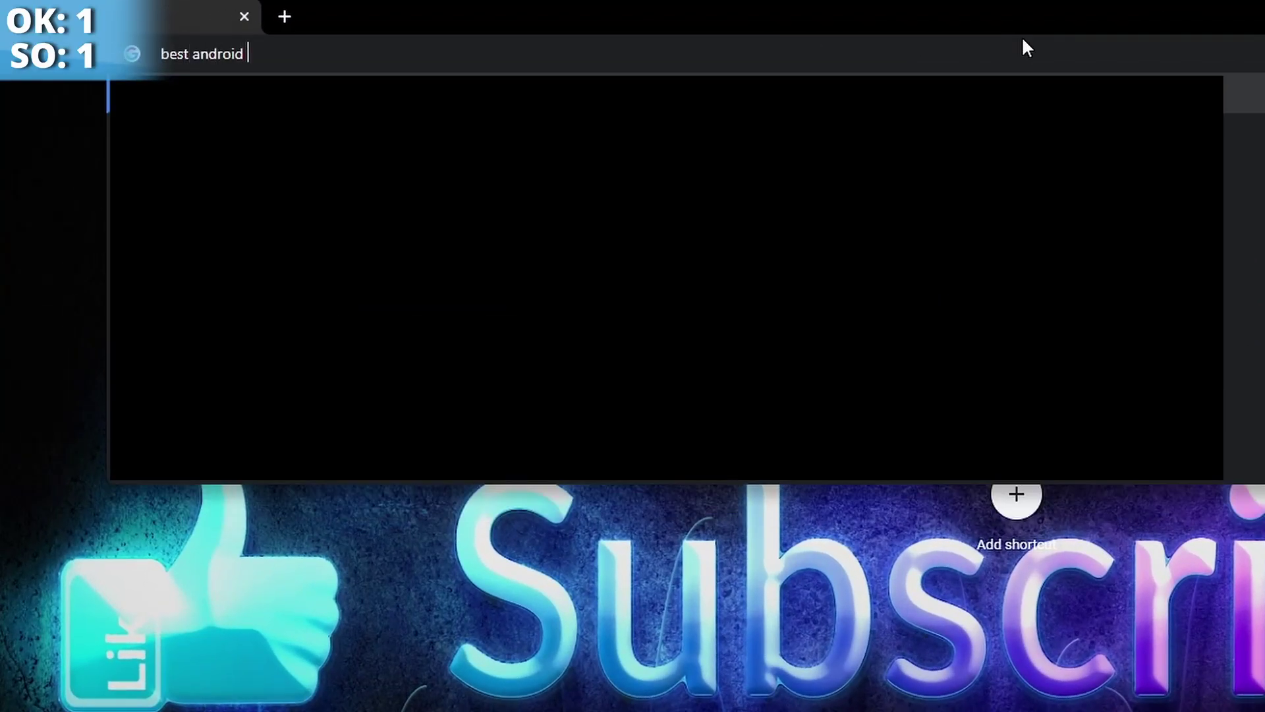
{"action": "type", "text": " for pc"}
{"action": "key", "text": "Return"}
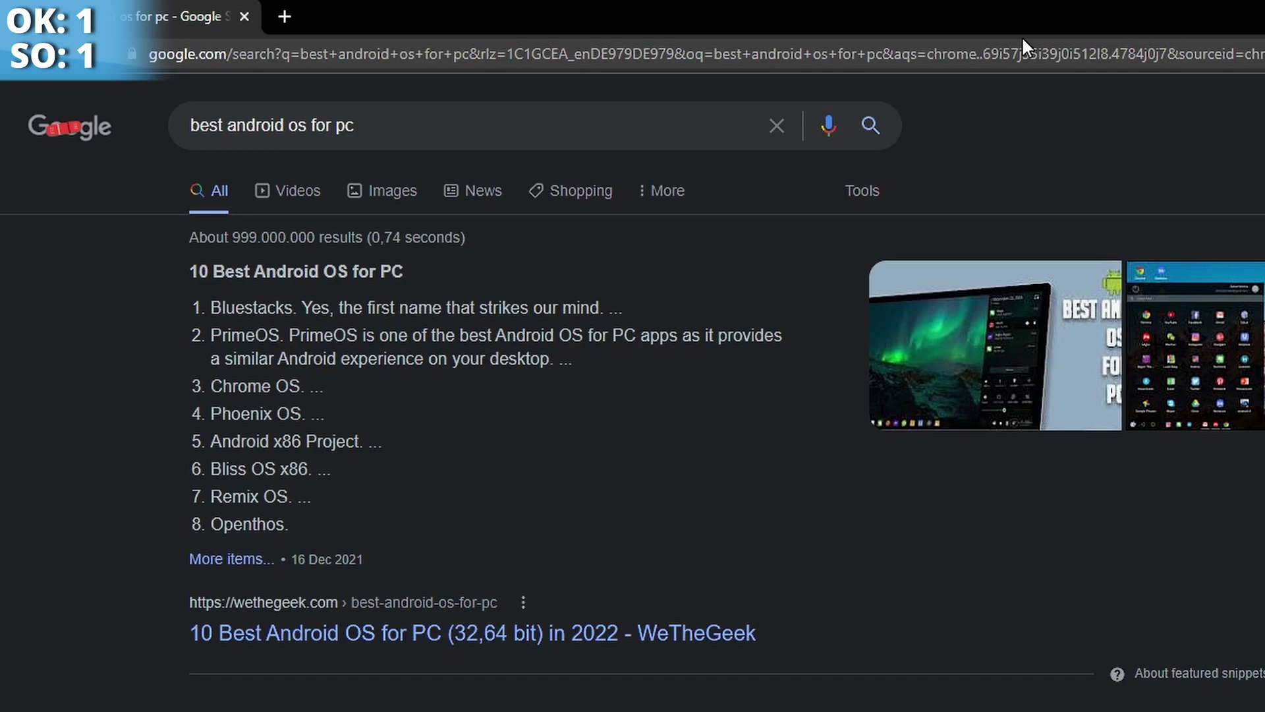
{"action": "type", "text": "r "}
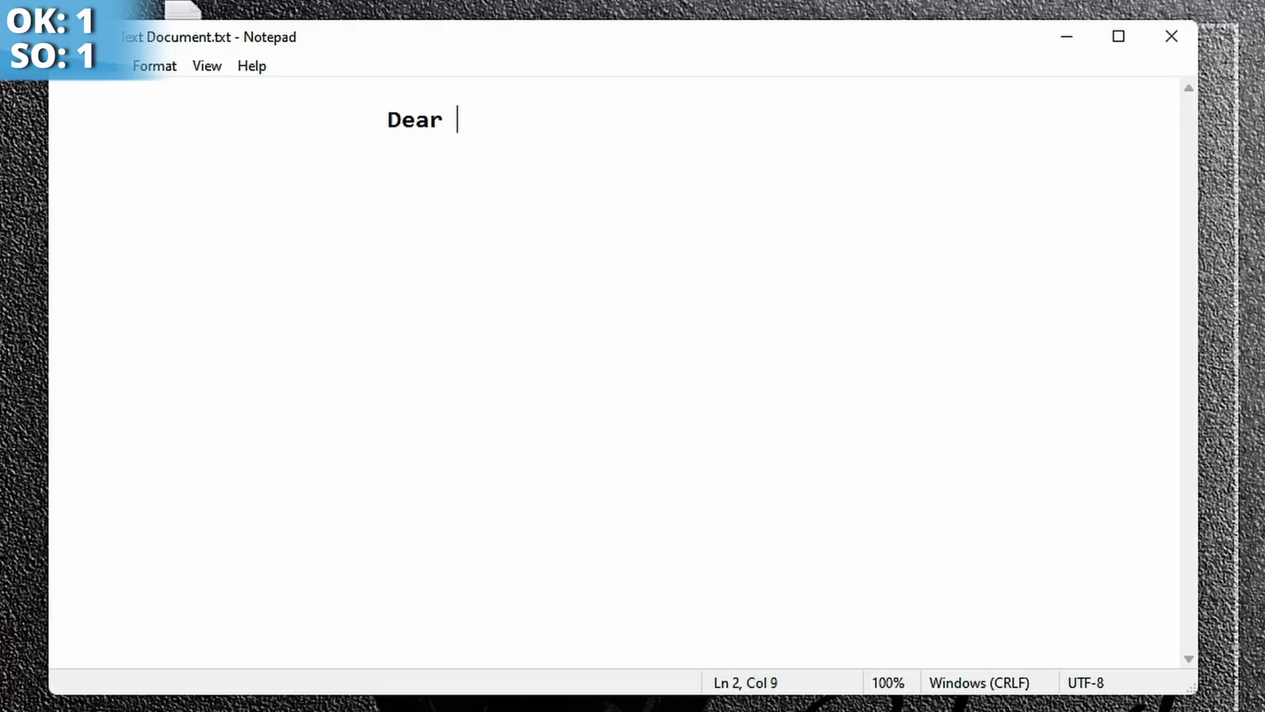
{"action": "type", "text": "dipshit"}
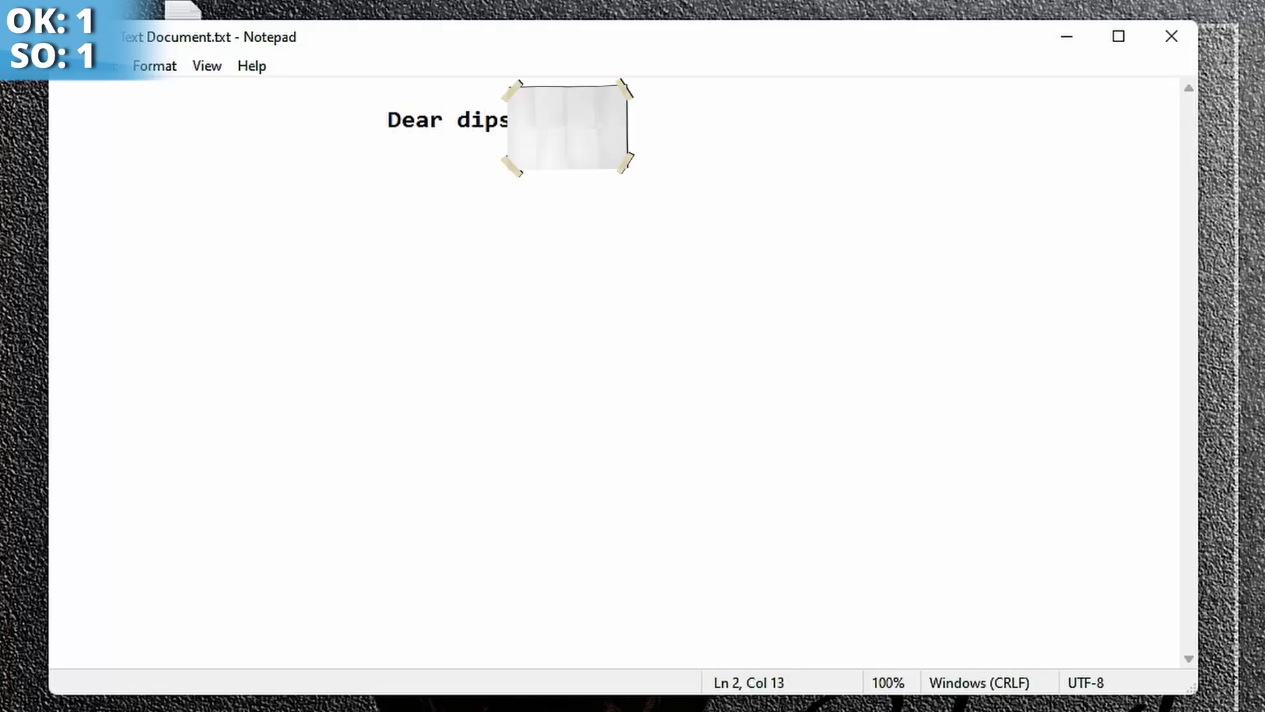
Type separate lines naming Windows, Chrome OS, Prime OS and Linux as OSes and BlueStacks as an emulator
{"action": "key", "text": "Return"}
{"action": "key", "text": "Return"}
{"action": "type", "text": "windows is an OS"}
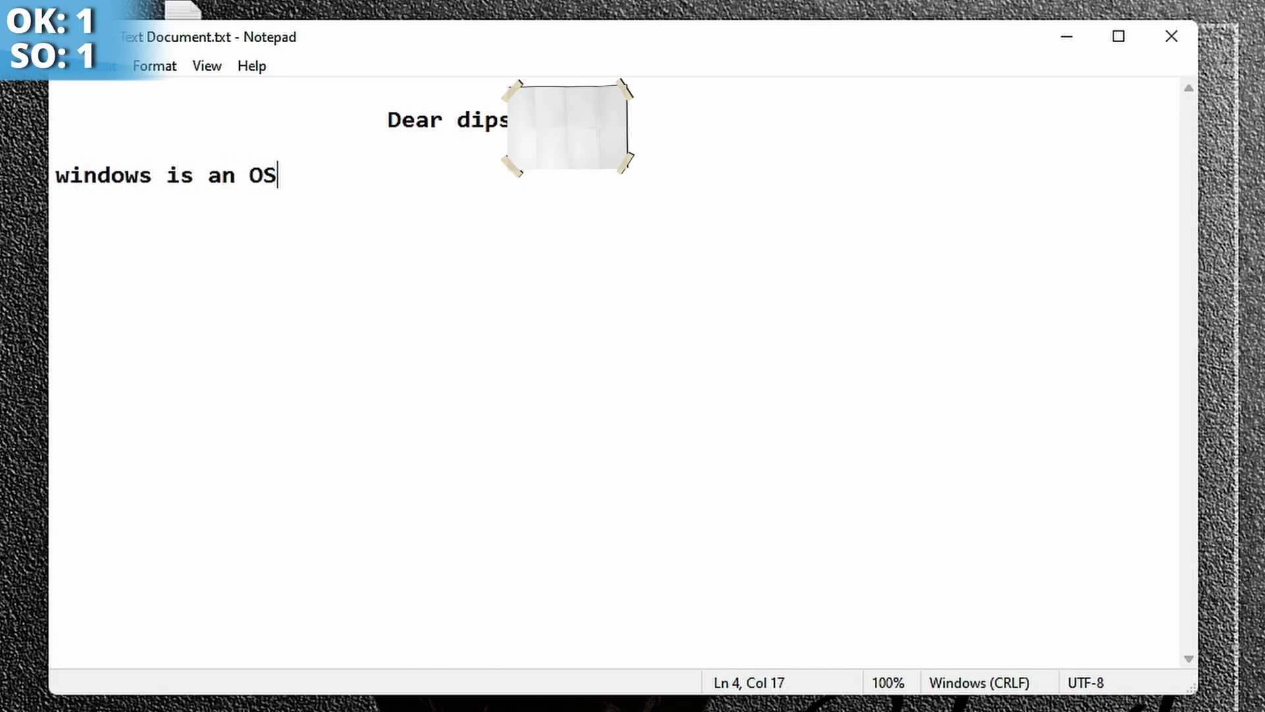
{"action": "key", "text": "Return"}
{"action": "type", "text": "Chrome OS is an OS"}
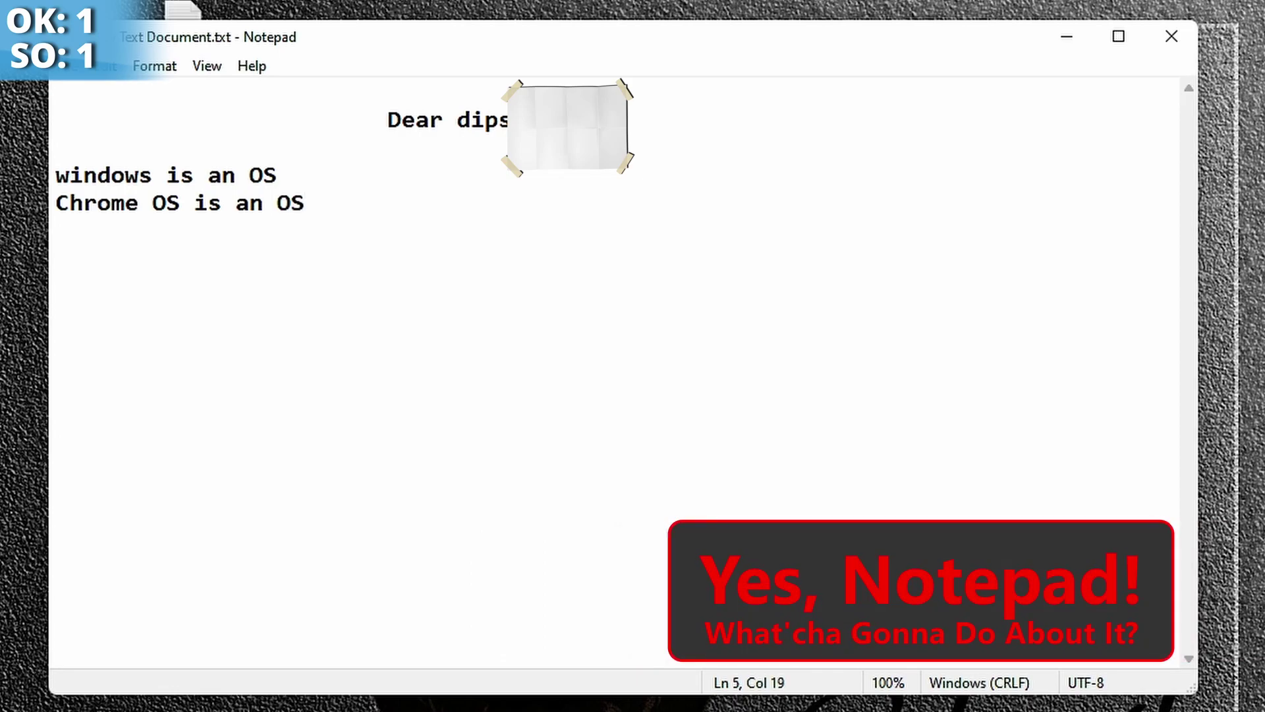
{"action": "key", "text": "Return"}
{"action": "type", "text": "Prime OS is an OS"}
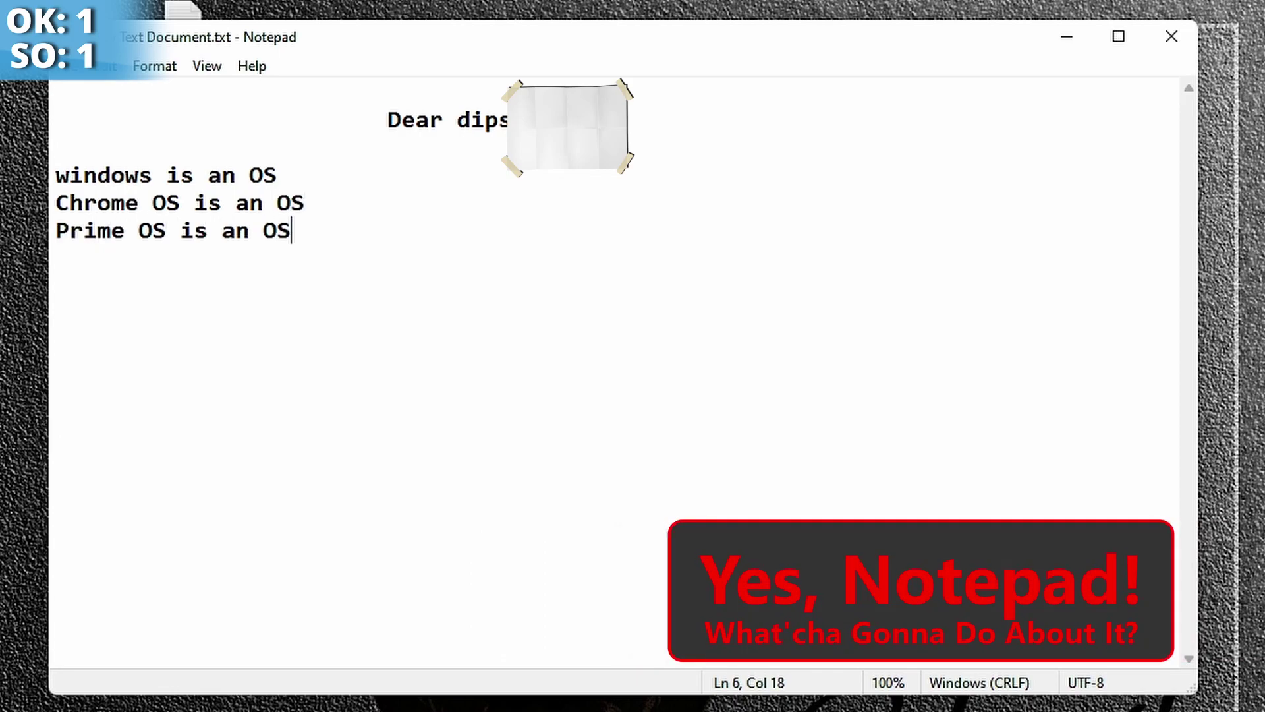
{"action": "key", "text": "Return"}
{"action": "type", "text": "Linux"}
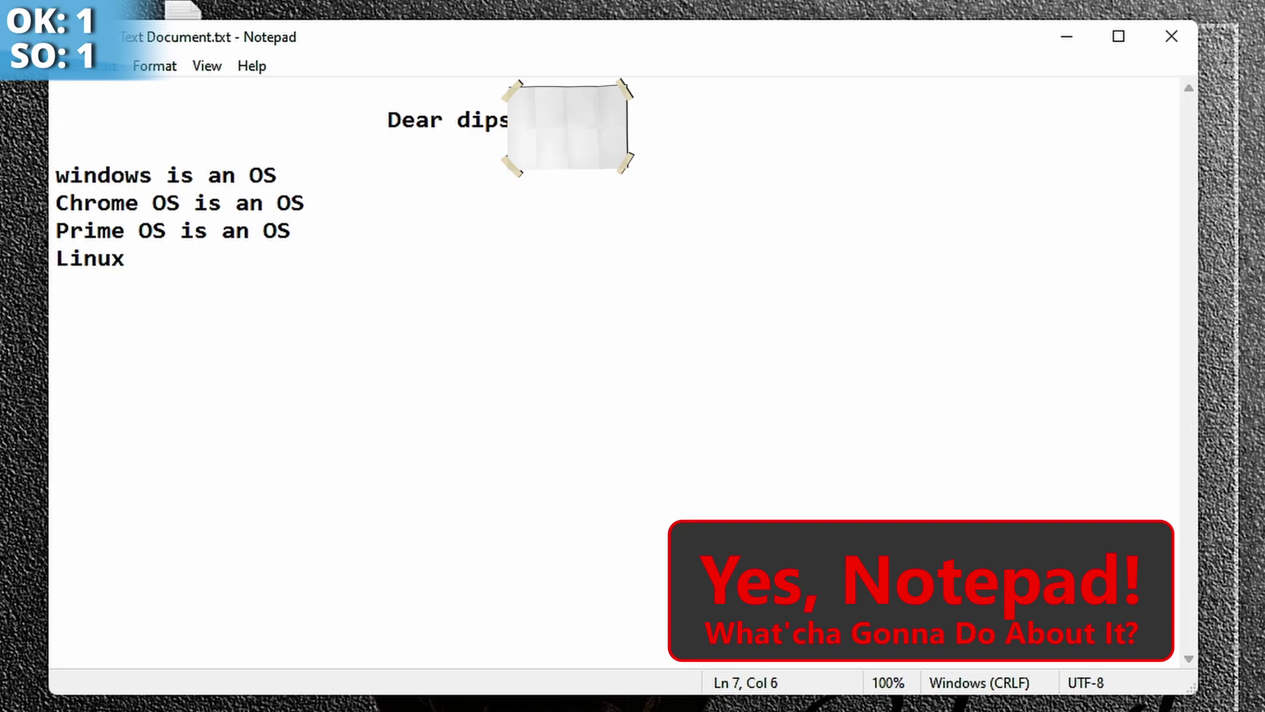
{"action": "type", "text": " allofthem "}
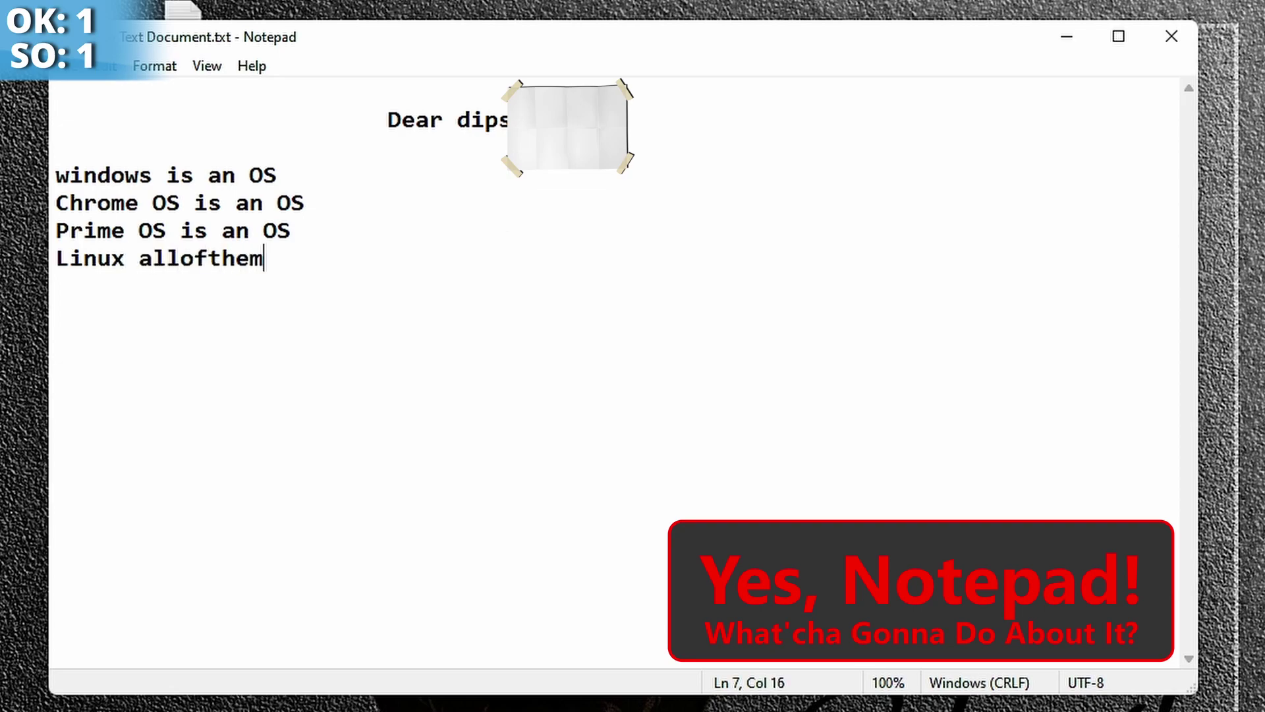
{"action": "type", "text": "OS"}
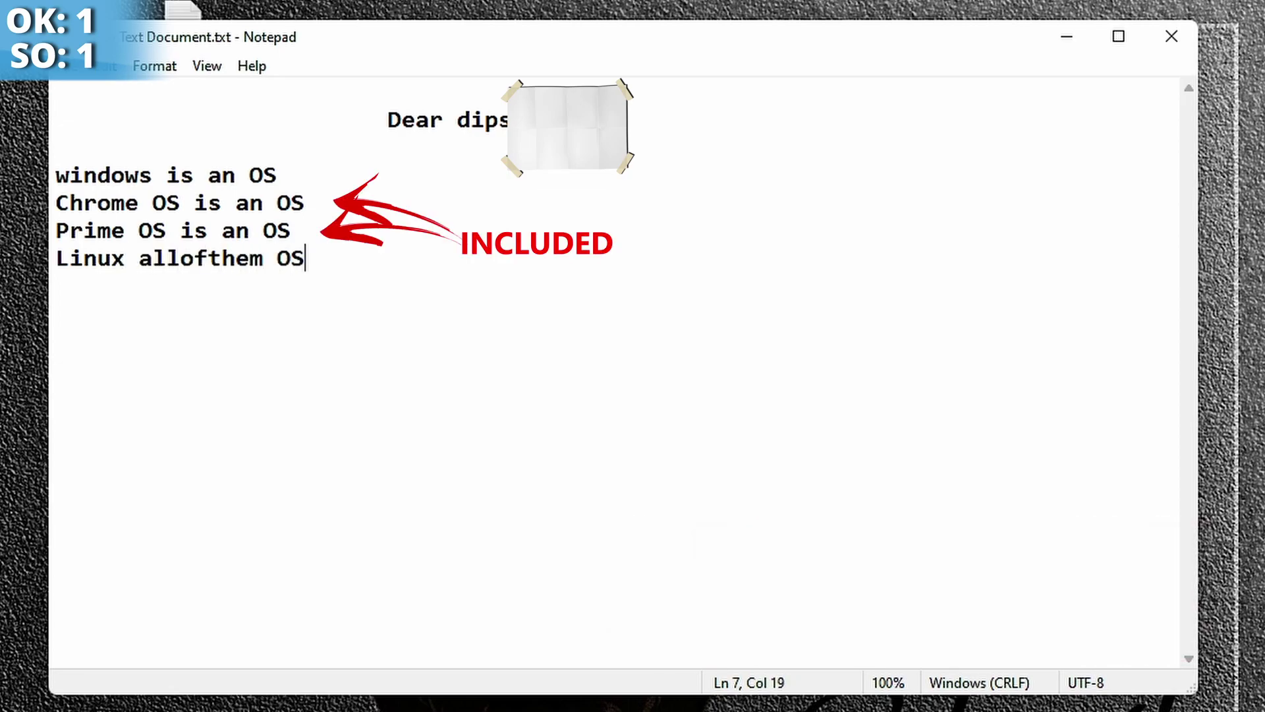
{"action": "key", "text": "Return"}
{"action": "type", "text": "BlueStaks is an emuuuu"}
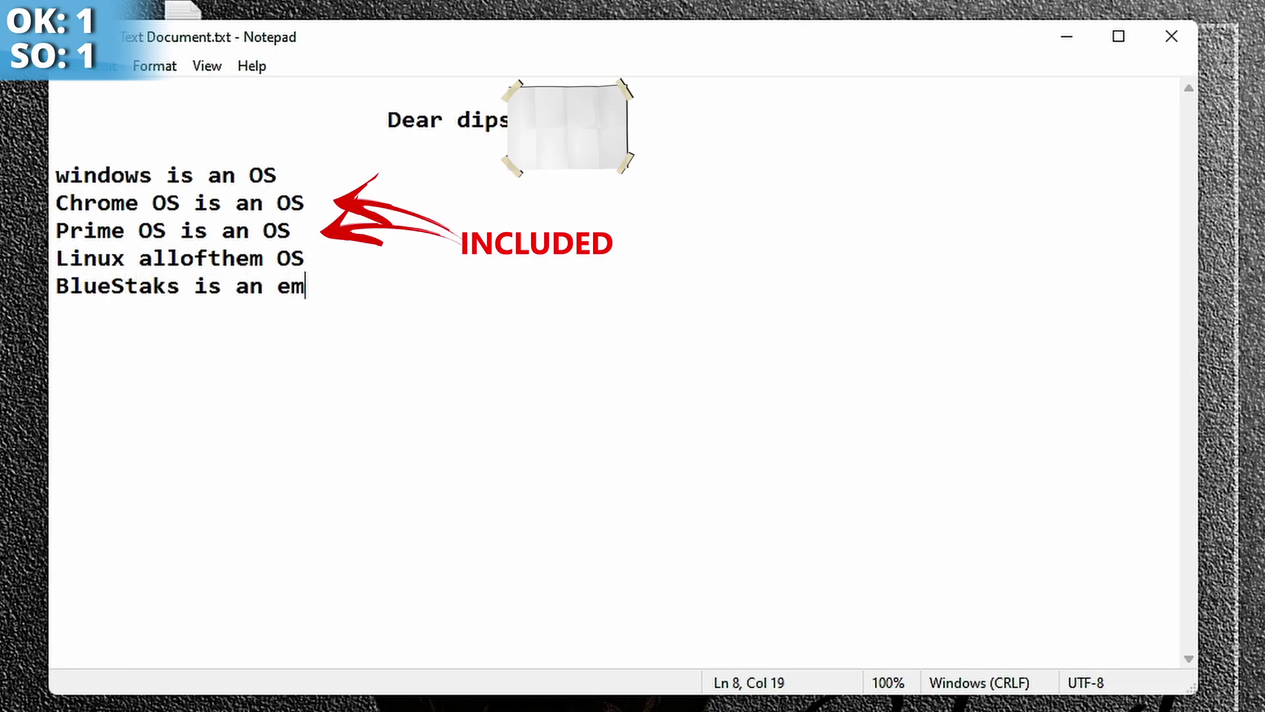
{"action": "type", "text": "lllaaatttoooorrr"}
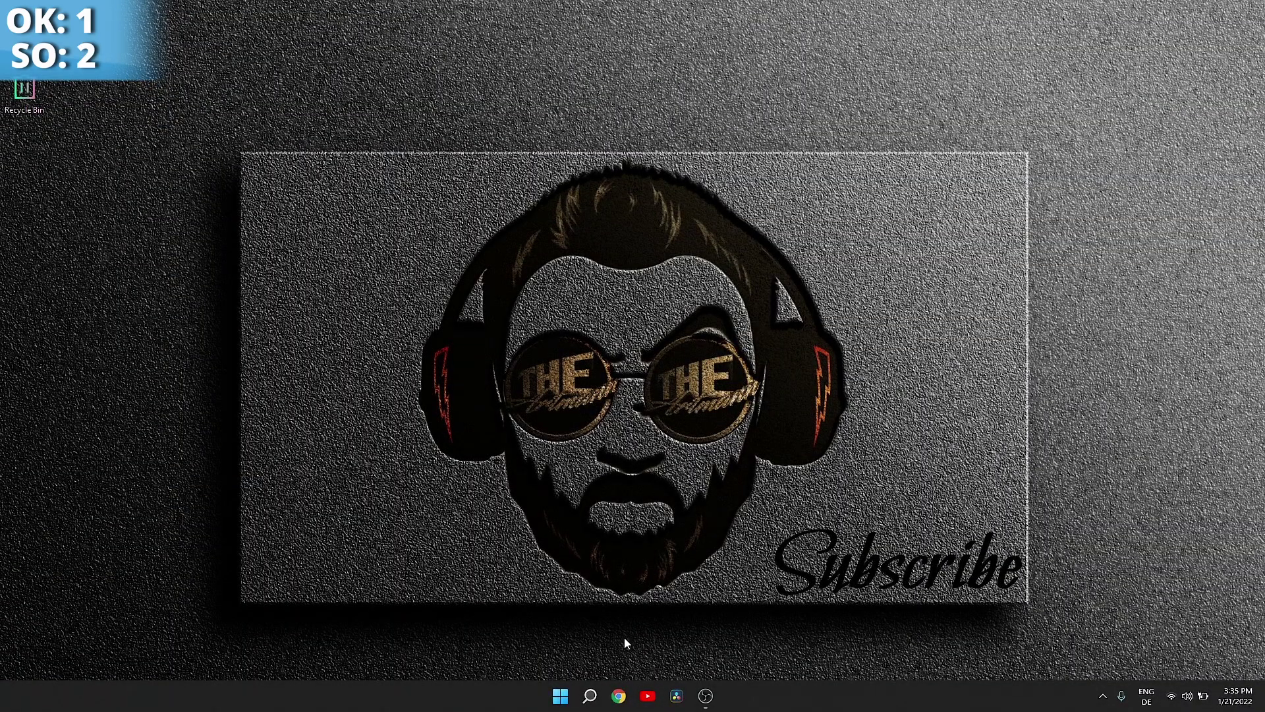
Search 'bluestacks' in Chrome and open the bluestacks.com homepage result
{"action": "left_click", "coordinate": [621, 689]}
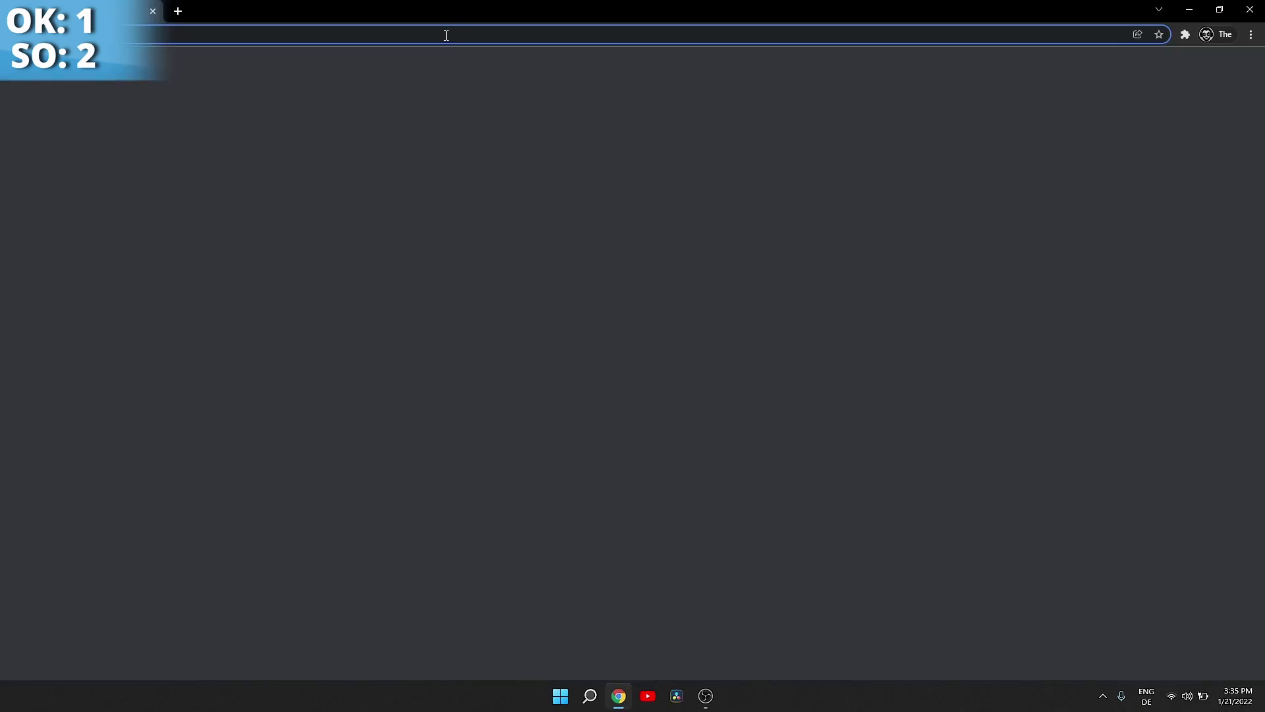
{"action": "left_click", "coordinate": [446, 35]}
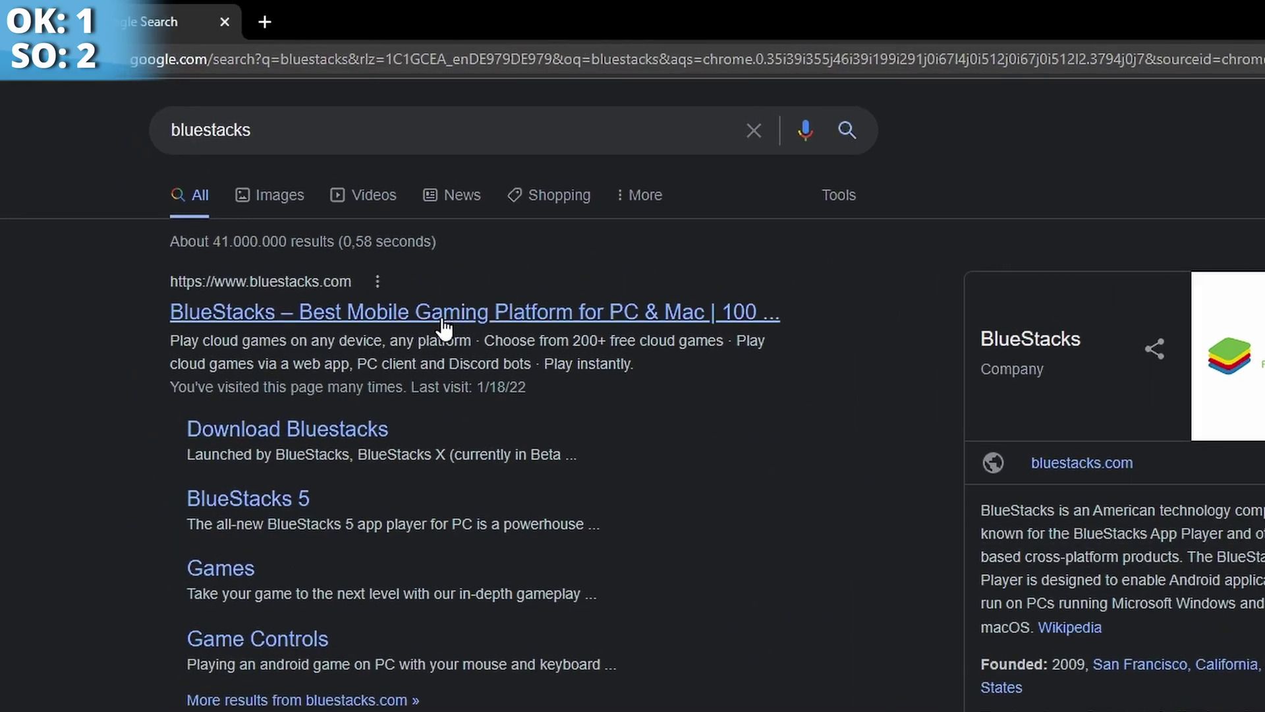
{"action": "left_click", "coordinate": [443, 319]}
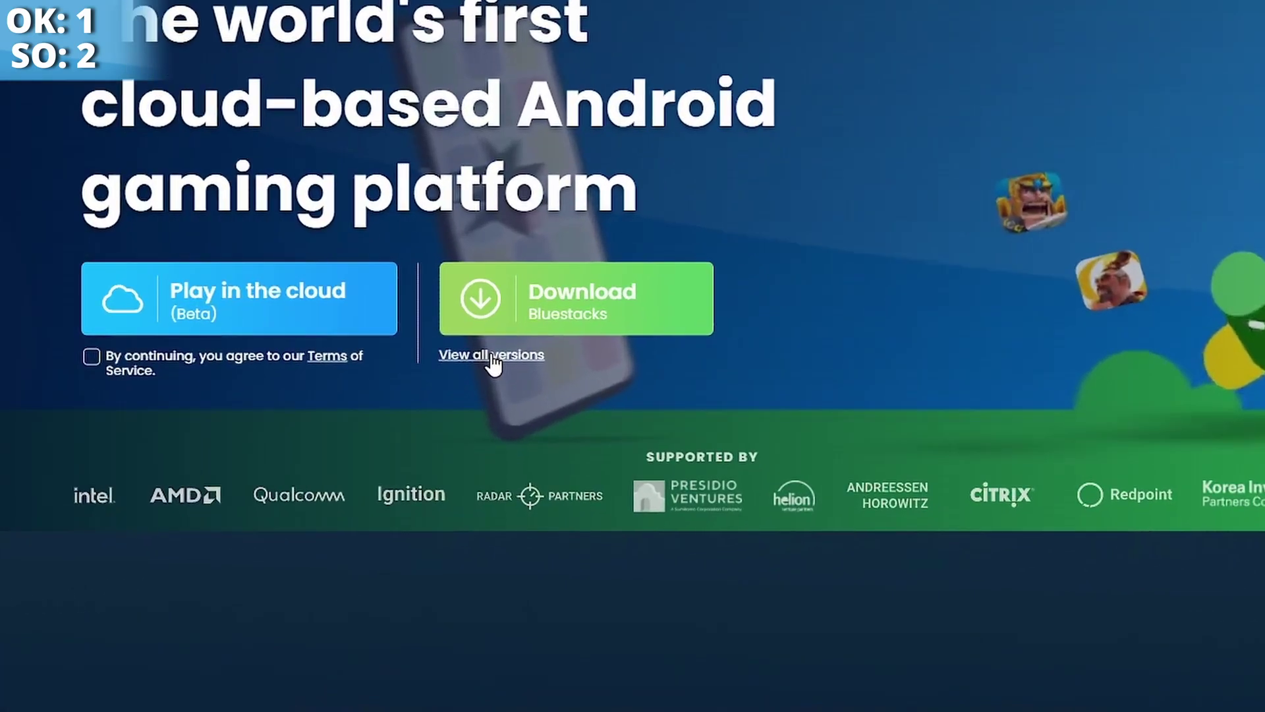
Save the BlueStacks 5 Pie 64-bit (Beta) installer to the Desktop, then show the desktop
{"action": "left_click", "coordinate": [493, 355]}
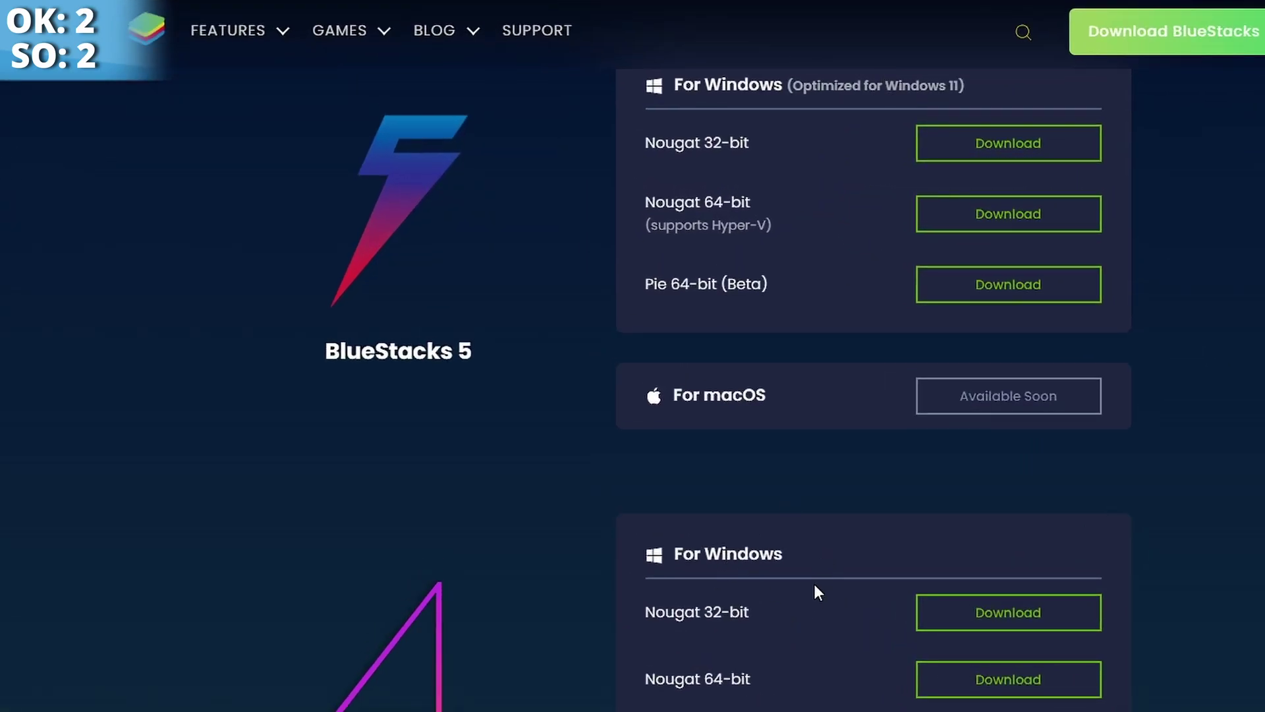
{"action": "scroll", "coordinate": [814, 593], "scroll_direction": "down", "scroll_amount": 6}
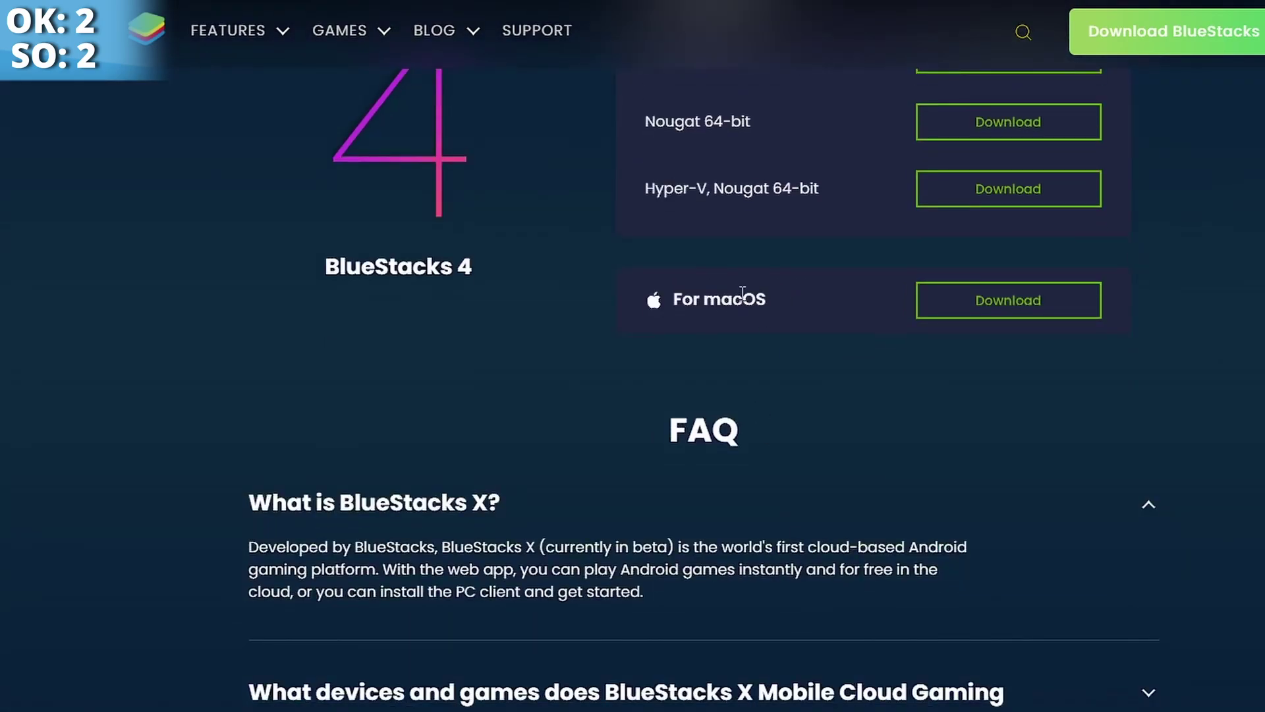
{"action": "scroll", "coordinate": [788, 418], "scroll_direction": "up", "scroll_amount": 8}
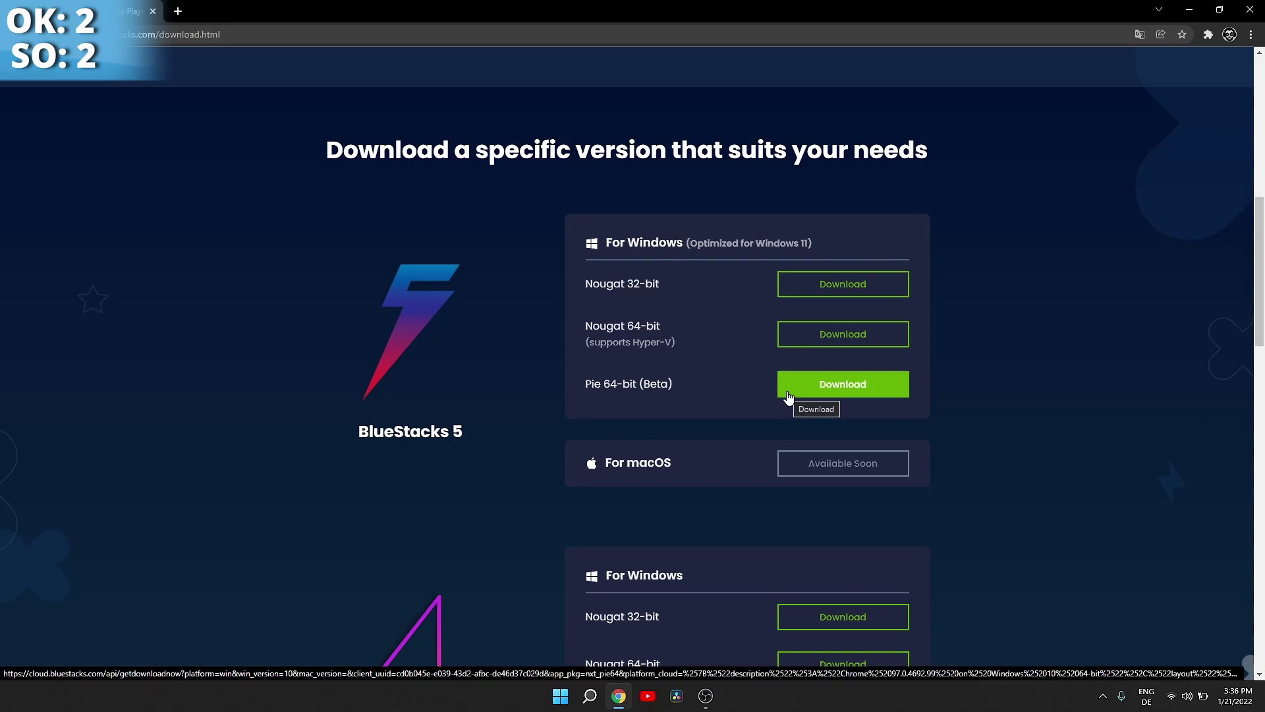
{"action": "left_click", "coordinate": [865, 394]}
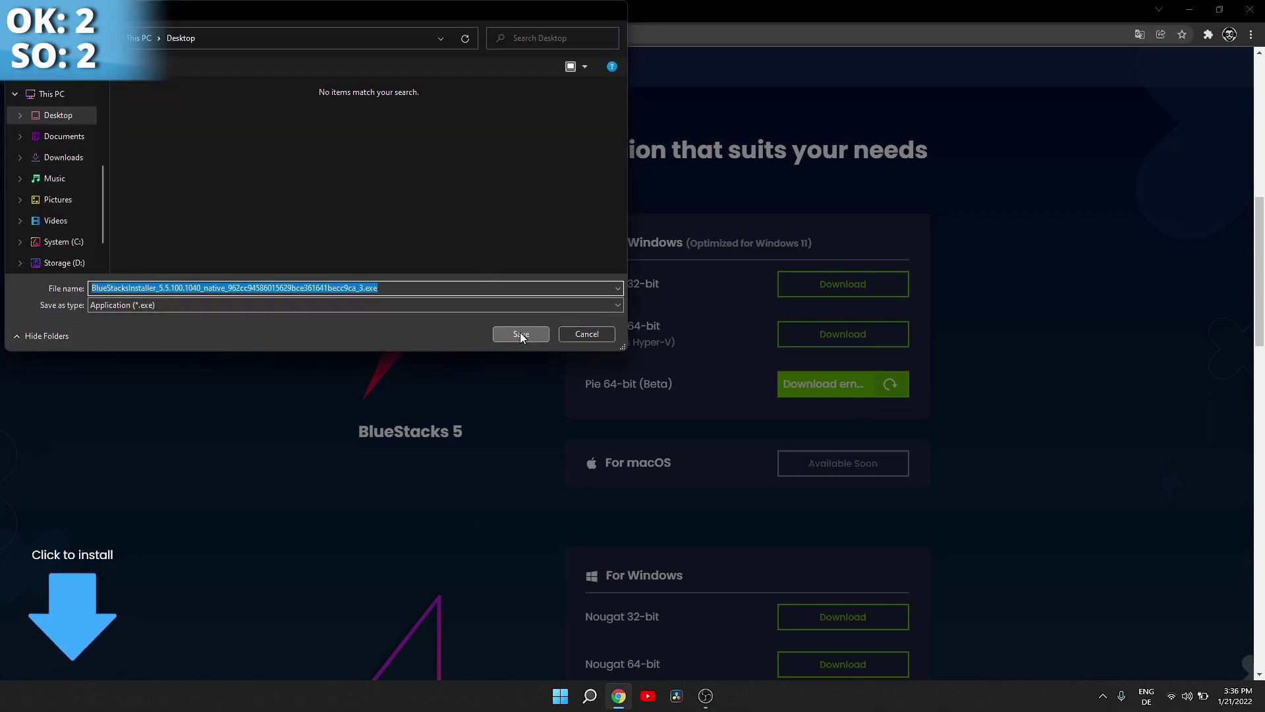
{"action": "left_click", "coordinate": [521, 333]}
{"action": "key", "text": "super+d"}
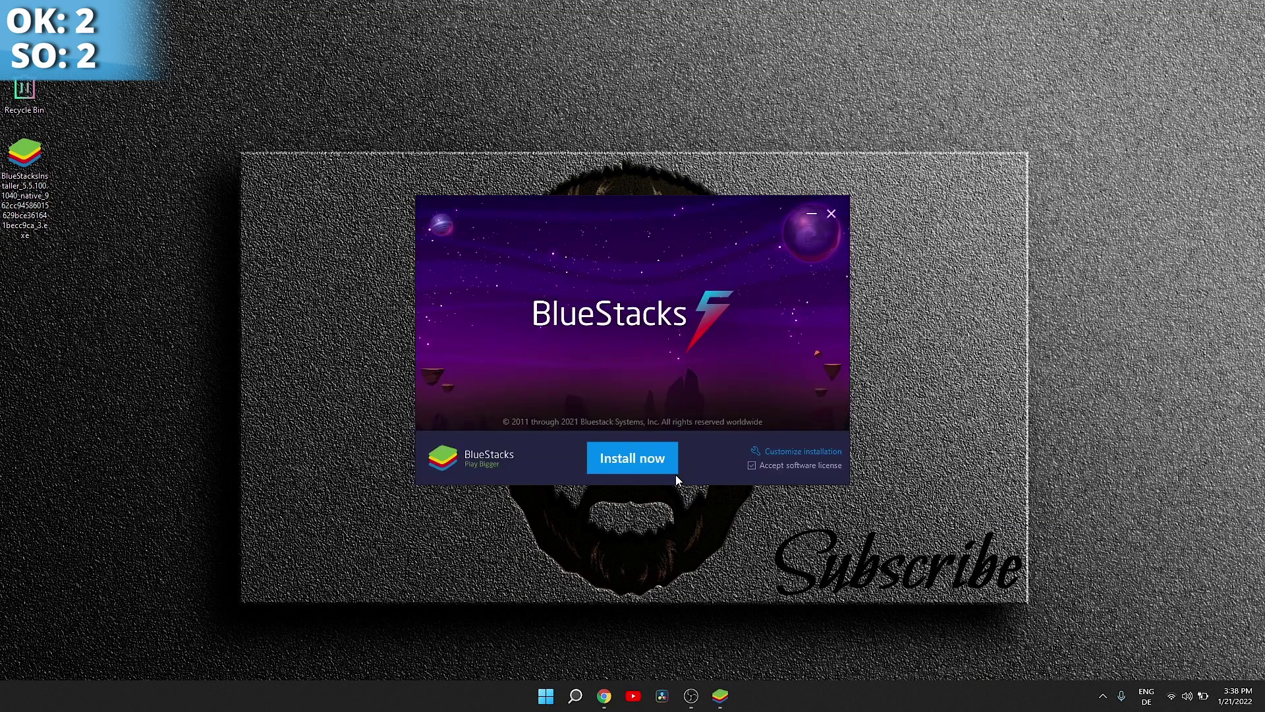
Start the BlueStacks 5 installation with Install now
{"action": "left_click", "coordinate": [659, 457]}
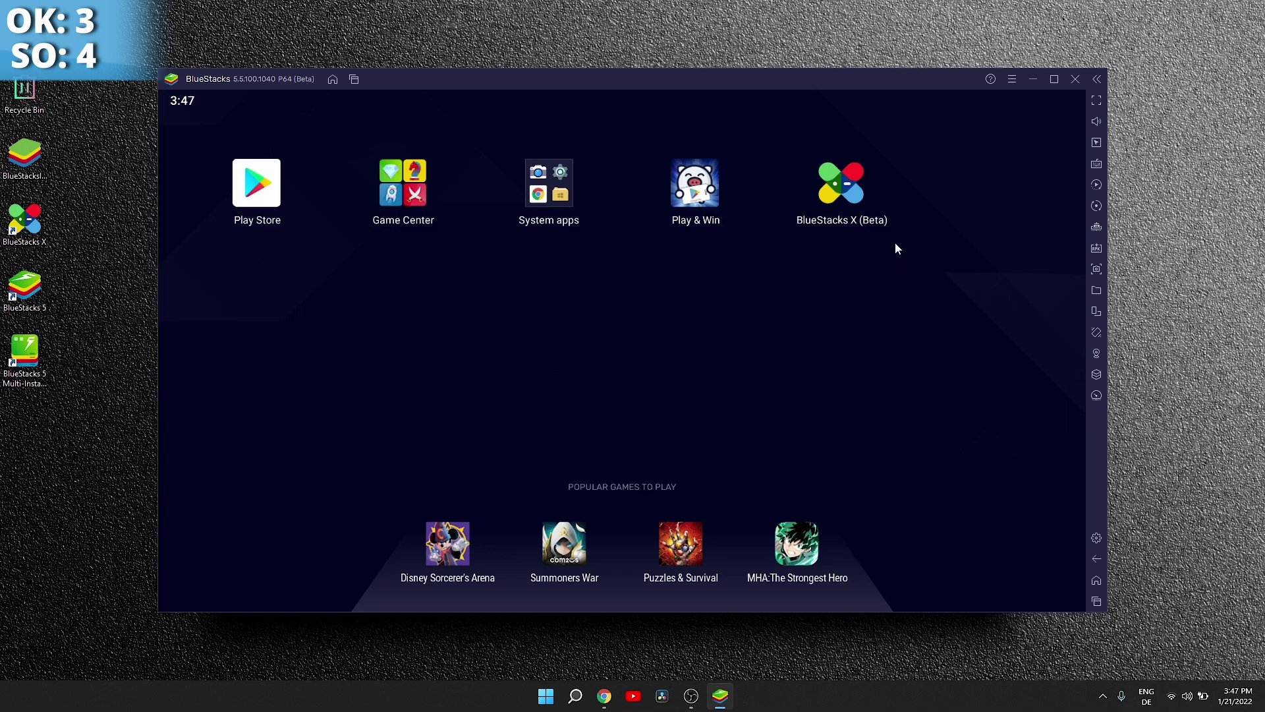
Launch BlueStacks X from its desktop shortcut and dismiss the Try BlueStacks X promo
{"action": "double_click", "coordinate": [23, 218]}
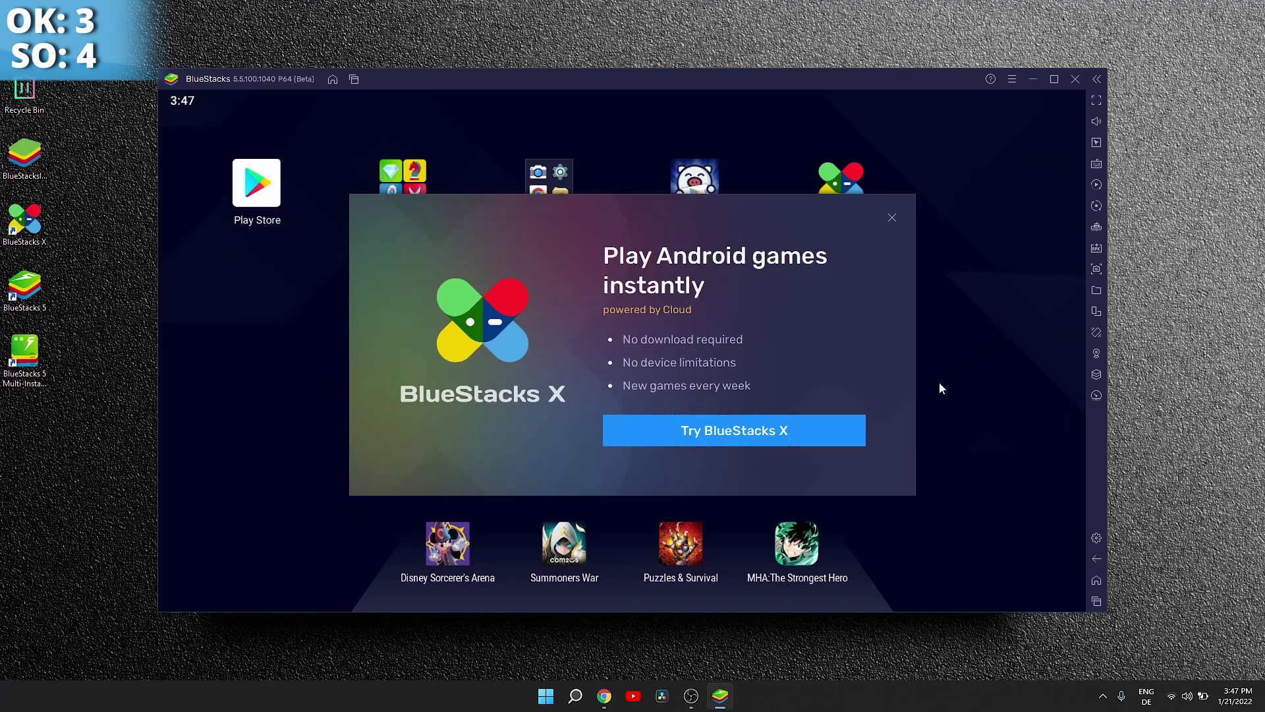
{"action": "left_click", "coordinate": [817, 429]}
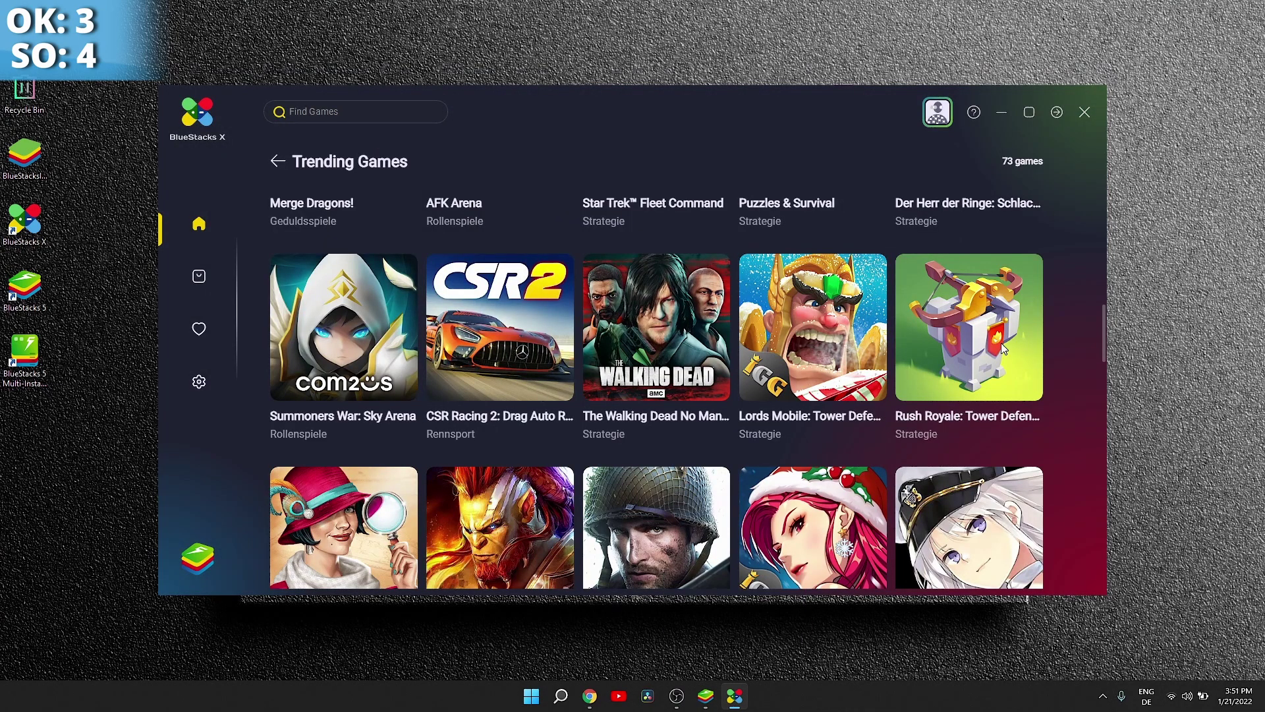
Scroll through the BlueStacks X Trending Games grid
{"action": "scroll", "coordinate": [1026, 177], "scroll_direction": "up", "scroll_amount": 10}
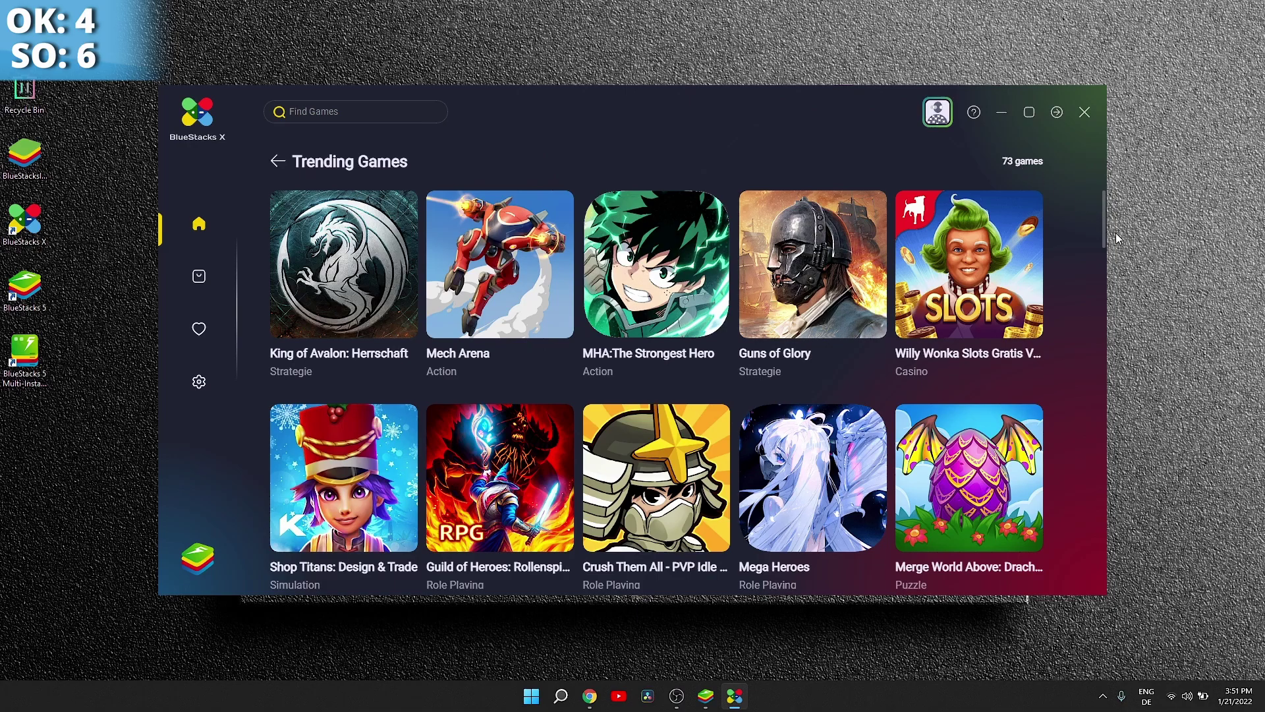
{"action": "left_click_drag", "start_coordinate": [1105, 231], "coordinate": [1171, 213]}
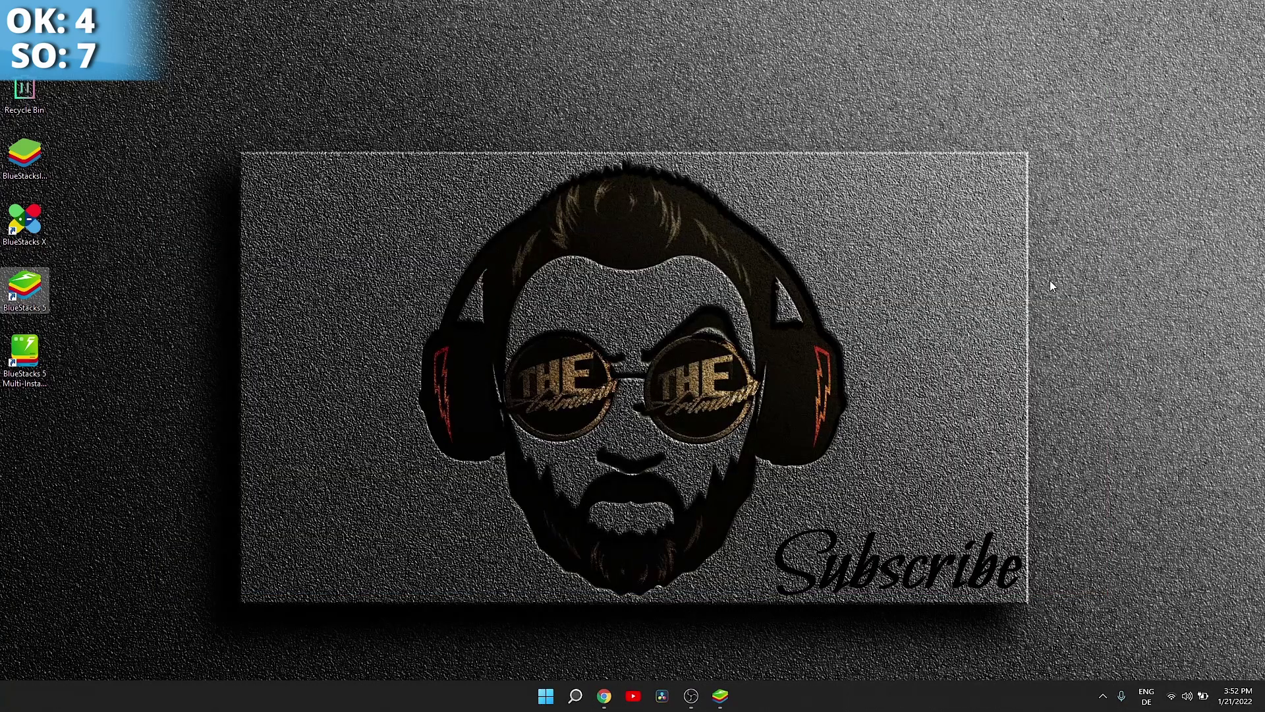
Open Control Panel from Windows search and switch it to Category view
{"action": "left_click", "coordinate": [575, 696]}
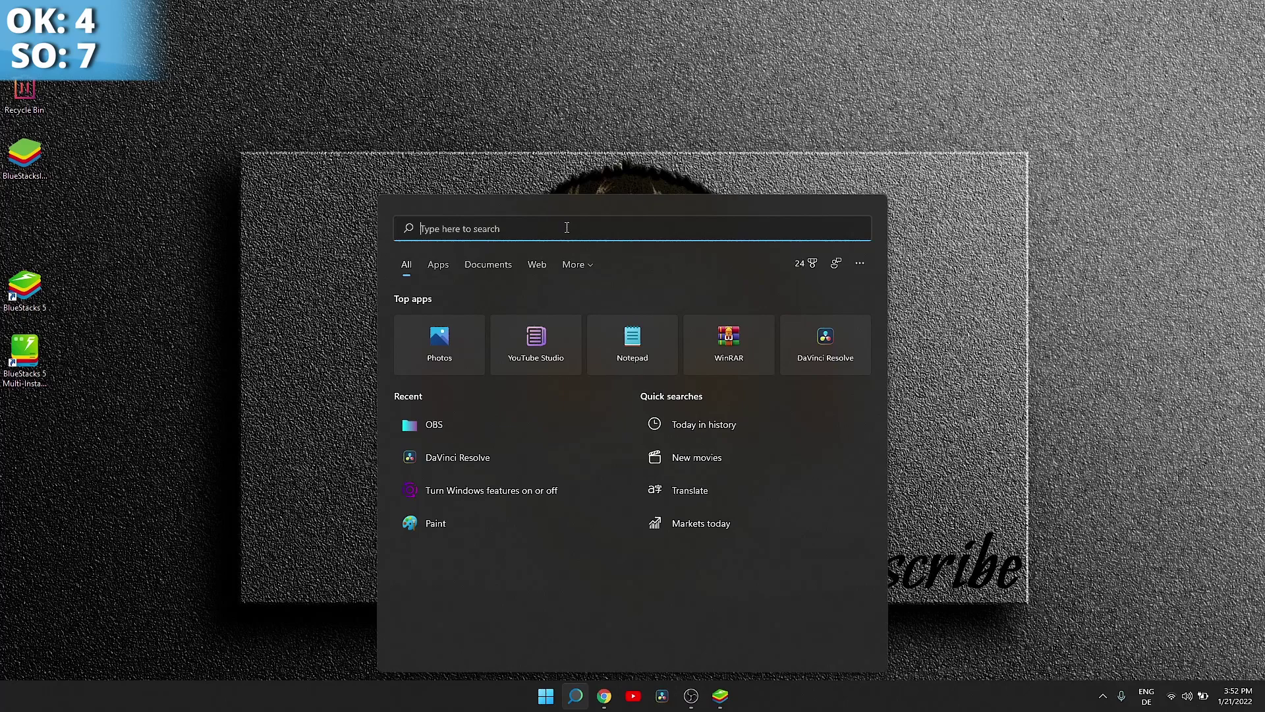
{"action": "type", "text": "control panel"}
{"action": "key", "text": "Return"}
{"action": "left_click", "coordinate": [1030, 211]}
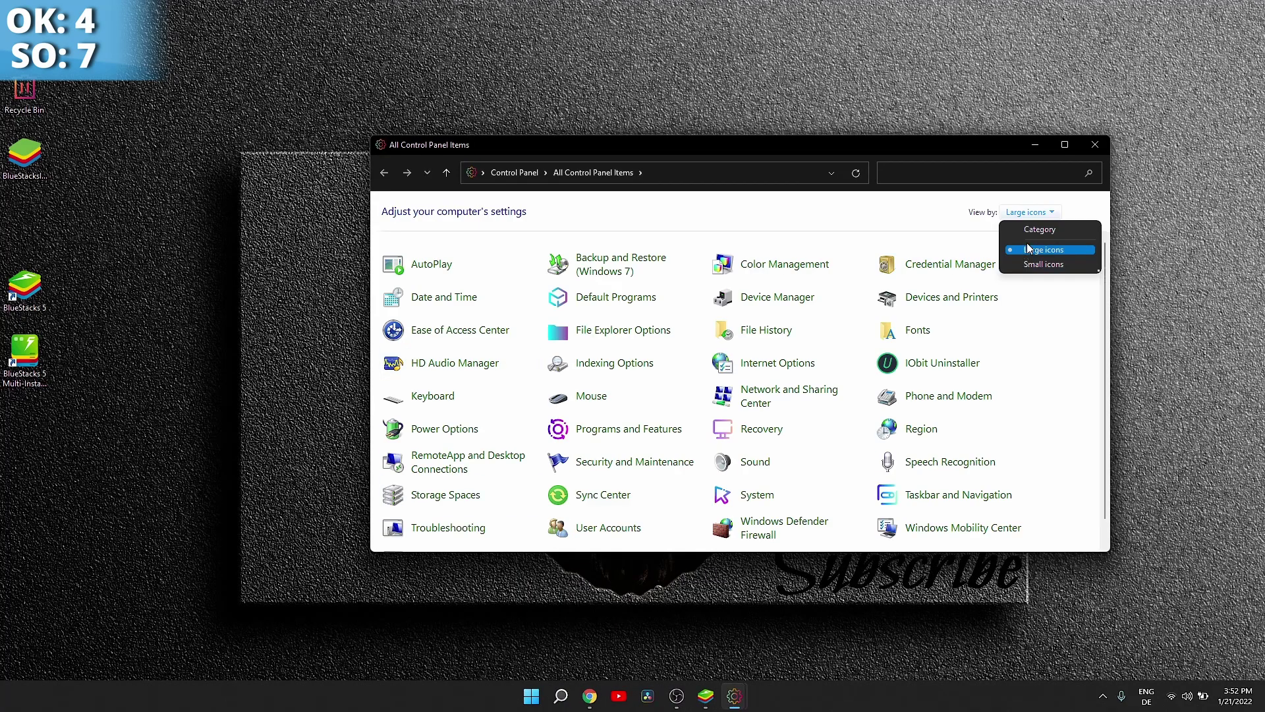
{"action": "left_click", "coordinate": [1033, 269]}
{"action": "left_click", "coordinate": [1029, 211]}
{"action": "left_click", "coordinate": [1045, 228]}
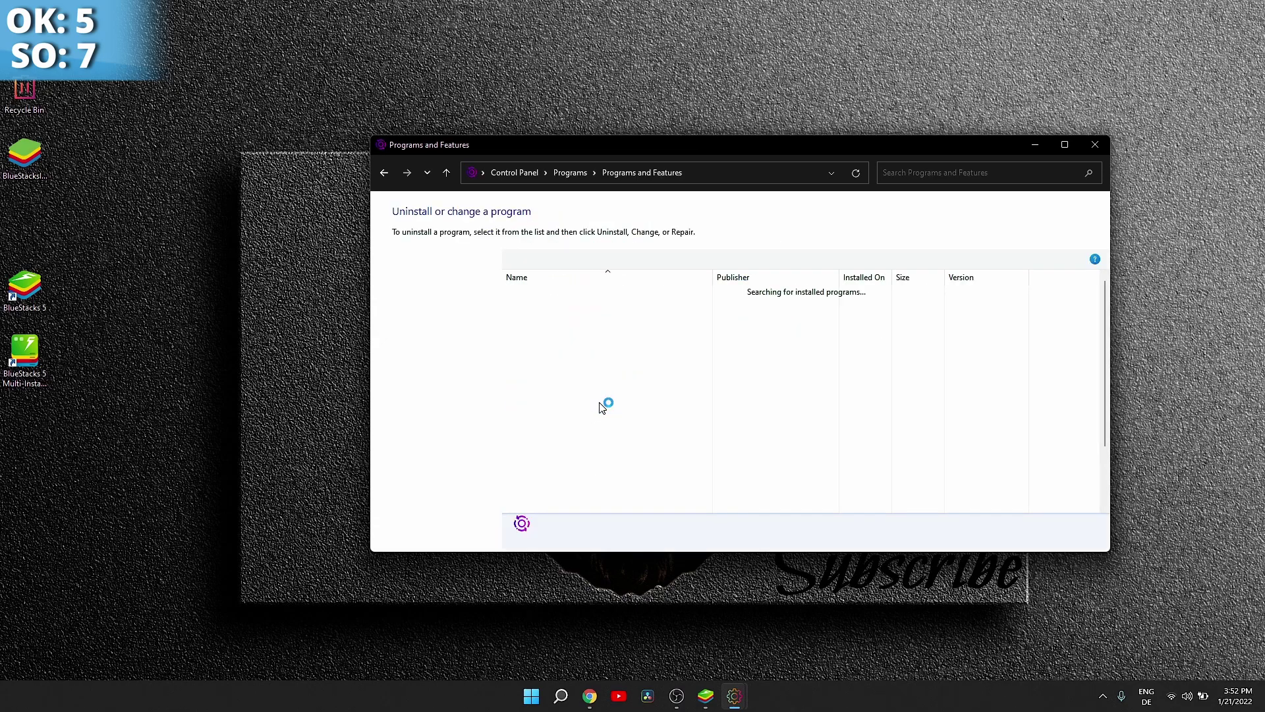
Uninstall BlueStacks X from Programs and Features, submitting the uninstall feedback
{"action": "left_click", "coordinate": [542, 353]}
{"action": "left_click", "coordinate": [593, 261]}
{"action": "type", "text": "in"}
{"action": "left_click", "coordinate": [685, 449]}
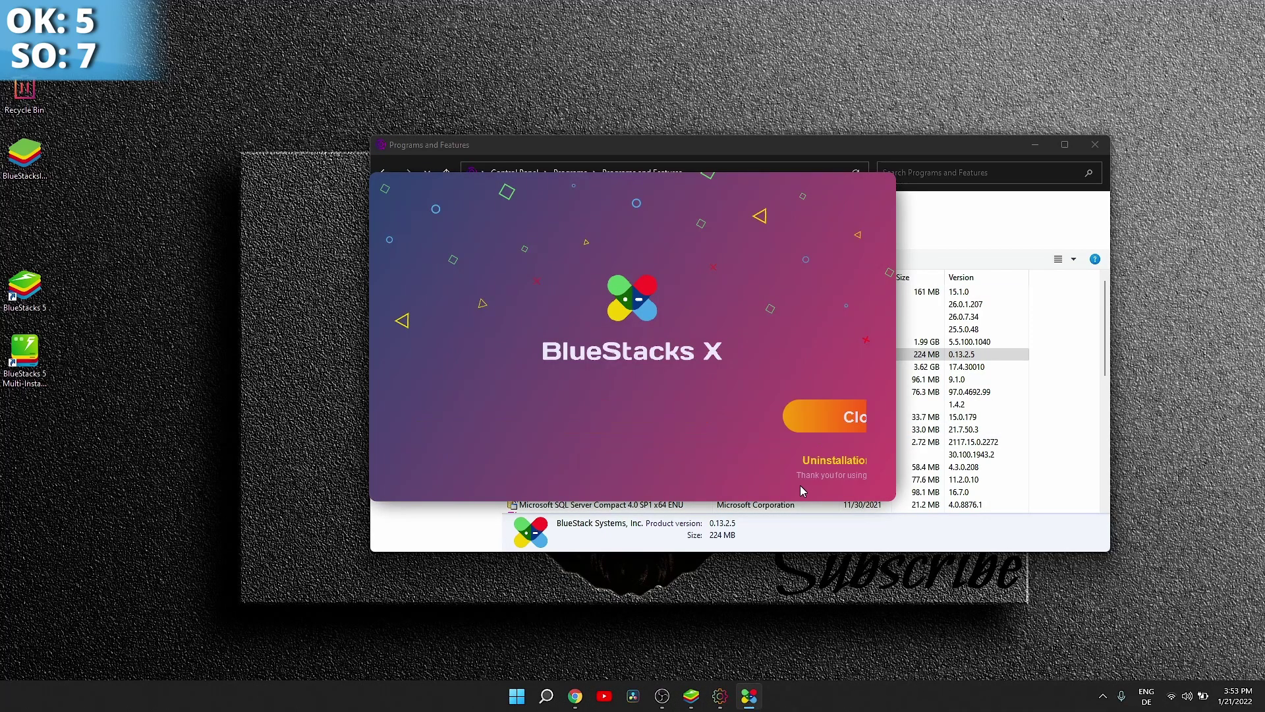
{"action": "left_click", "coordinate": [682, 409]}
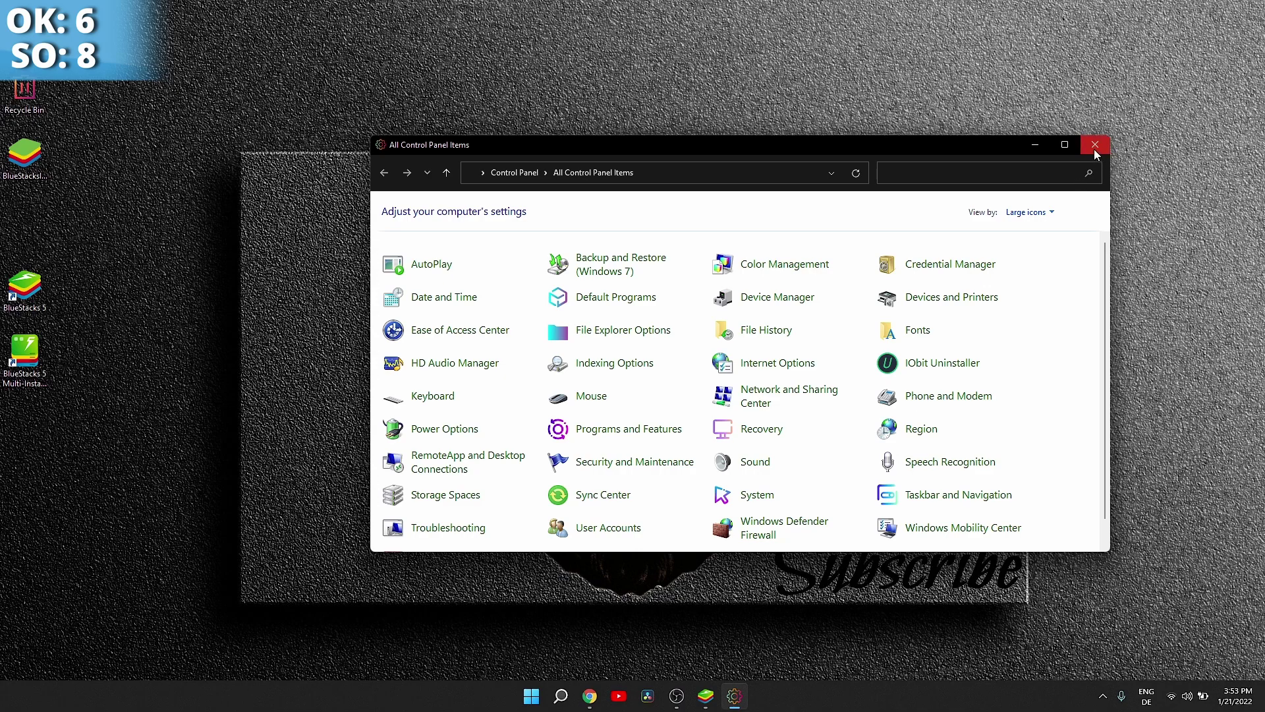
Close Control Panel and delete all BlueStacks shortcuts from the desktop
{"action": "left_click", "coordinate": [1094, 147]}
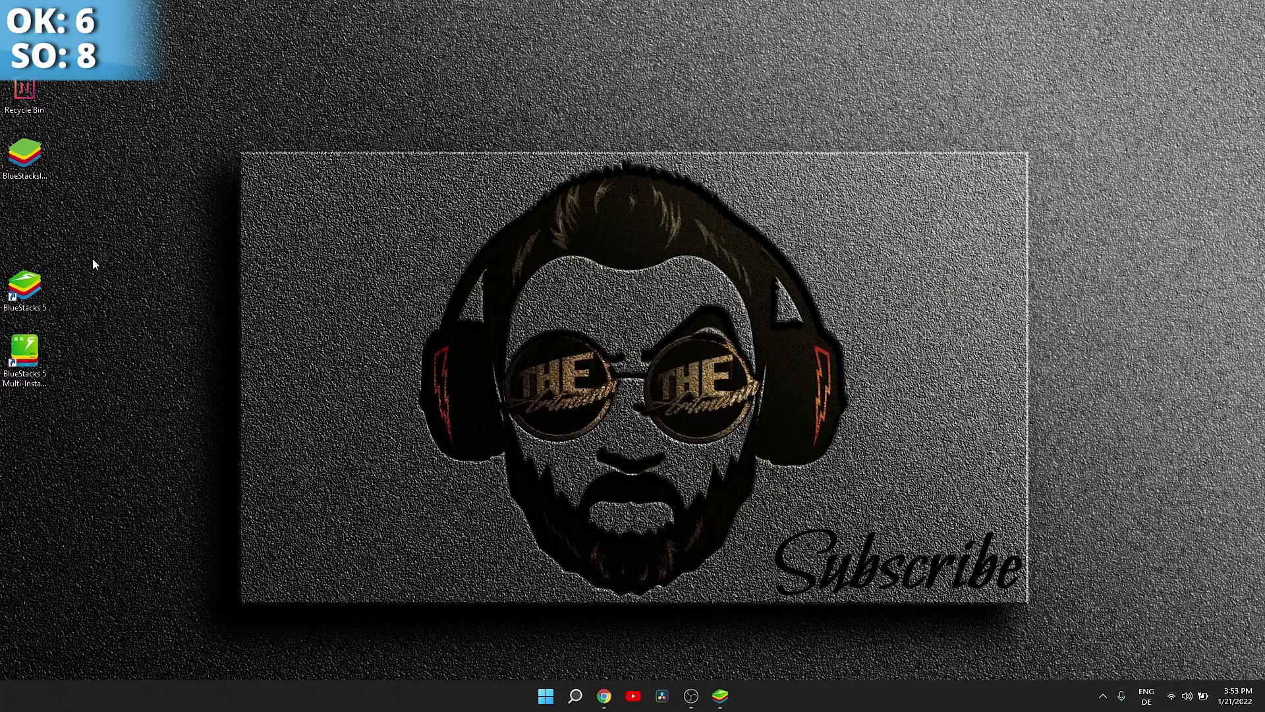
{"action": "left_click_drag", "start_coordinate": [92, 264], "coordinate": [8, 404]}
{"action": "key", "text": "Delete"}
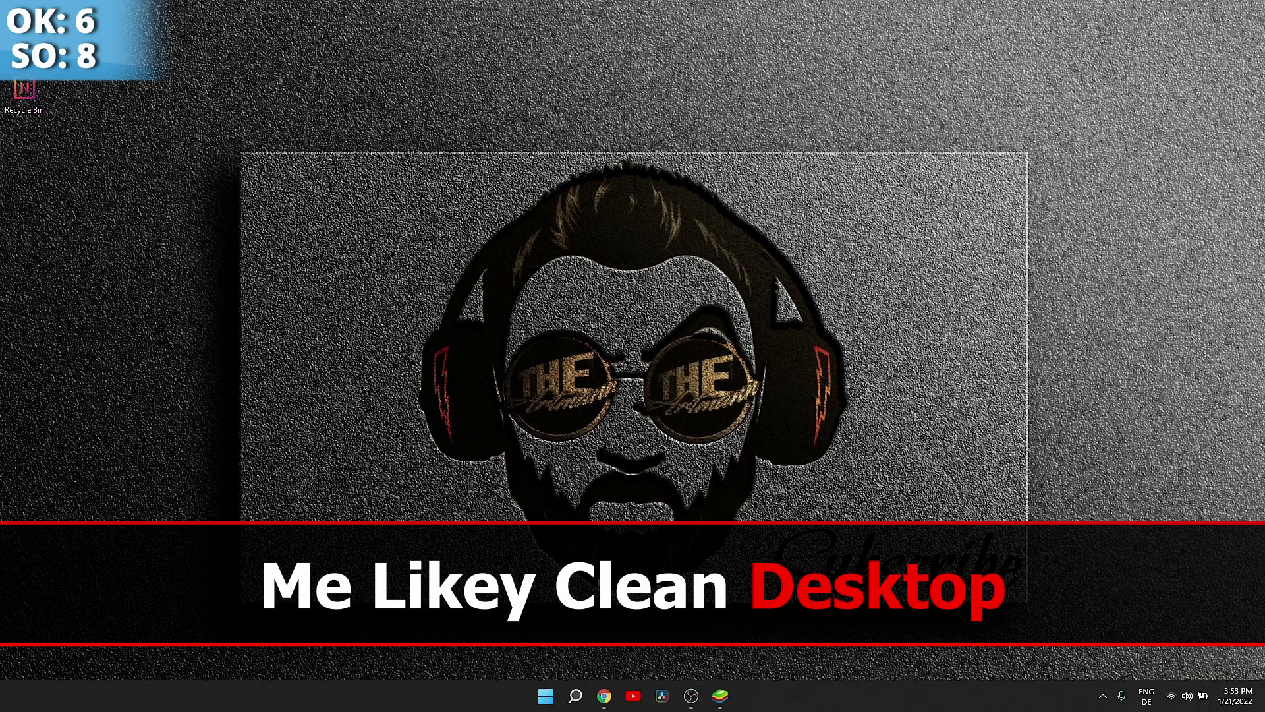